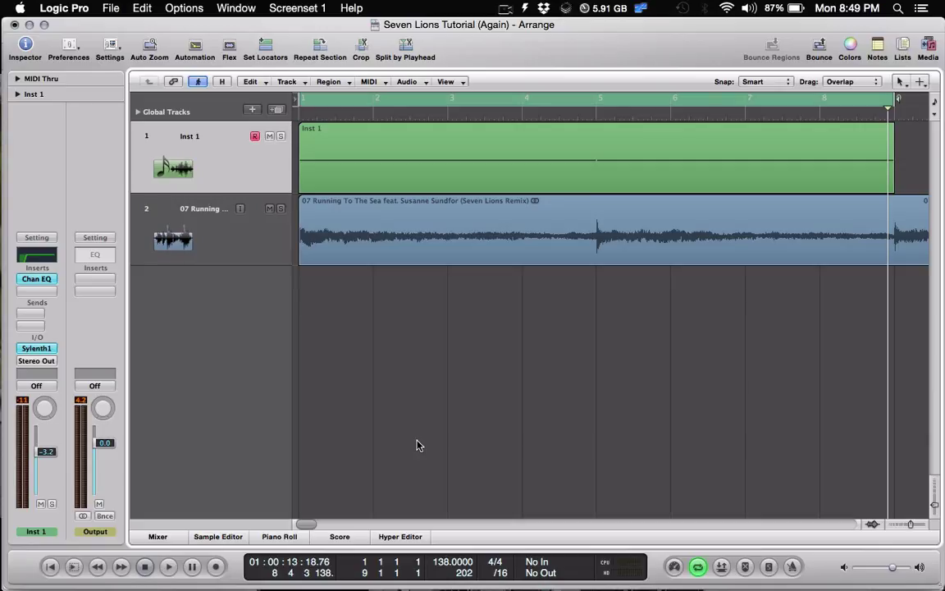
# Play the arrangement from the start, comparing the reference audio track on its own, both tracks together, and the synth track alone
pyautogui.press('Return')
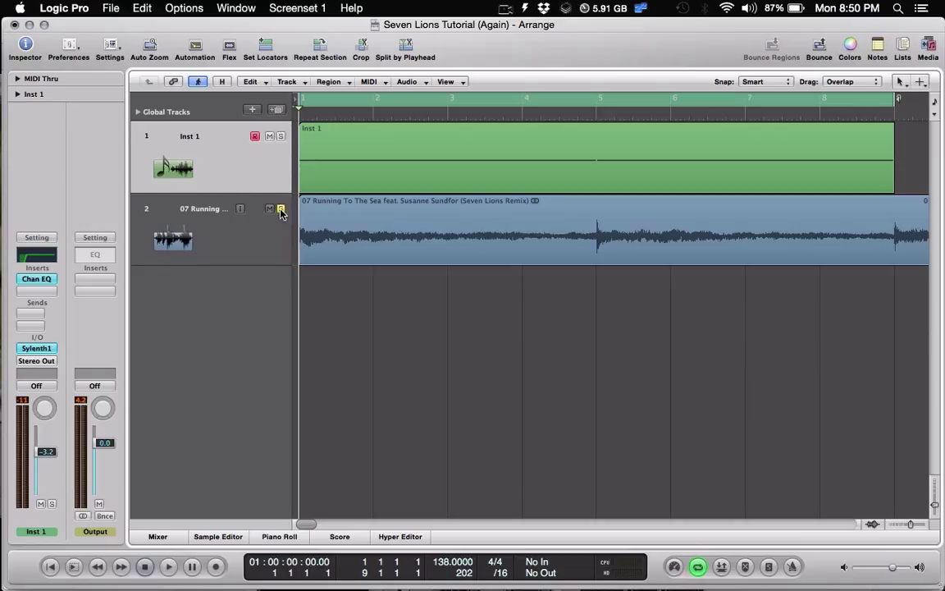
pyautogui.press('space')
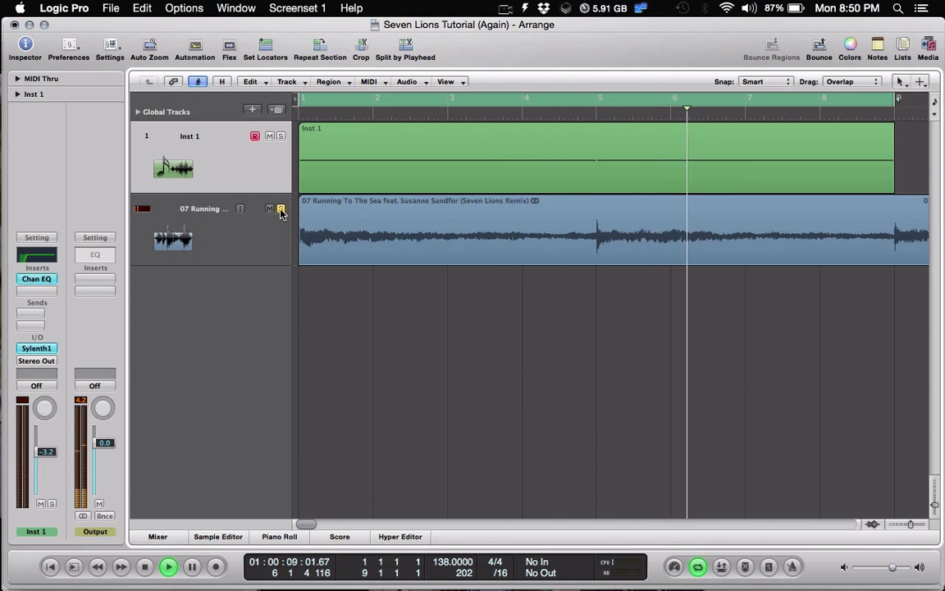
pyautogui.click(280, 209)
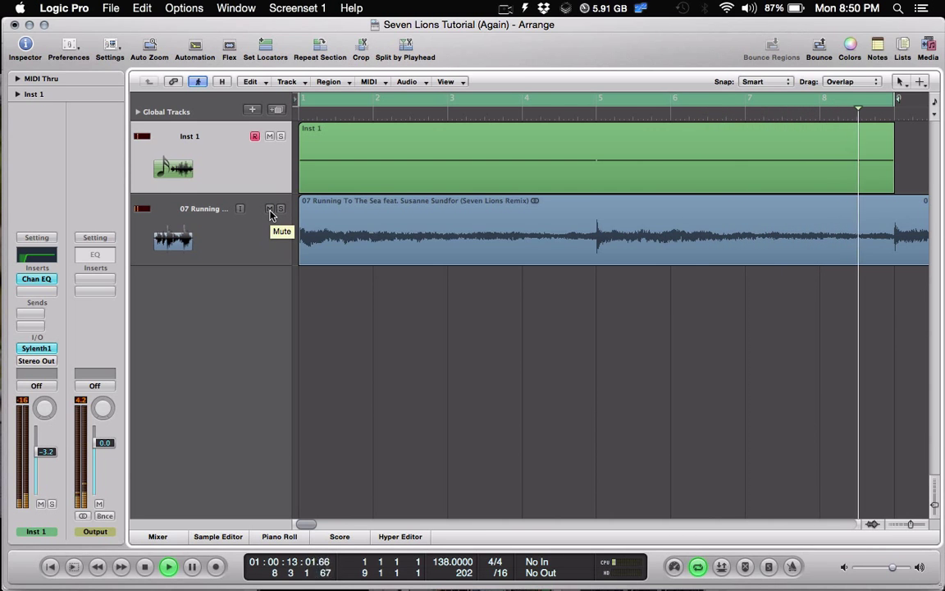
pyautogui.click(270, 211)
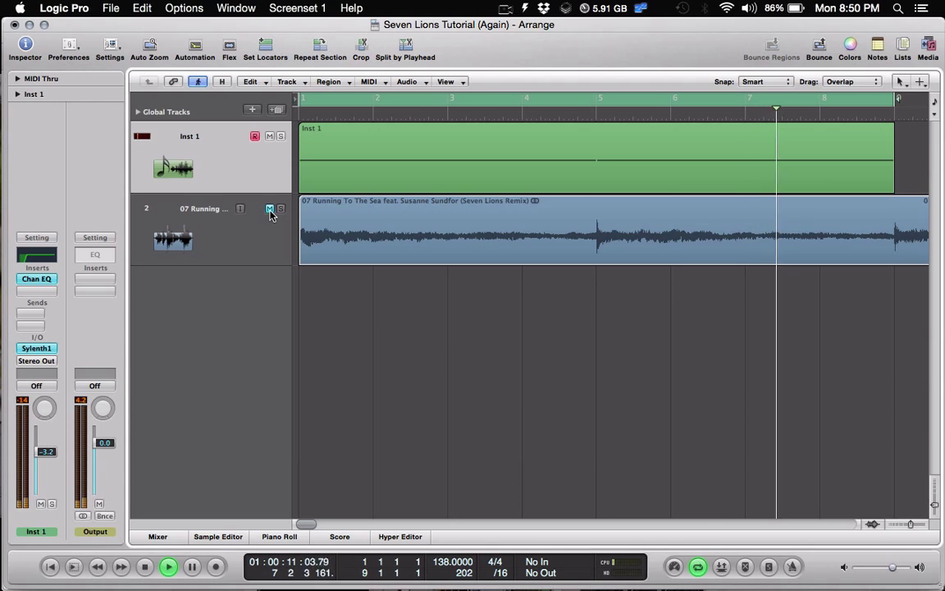
pyautogui.click(270, 209)
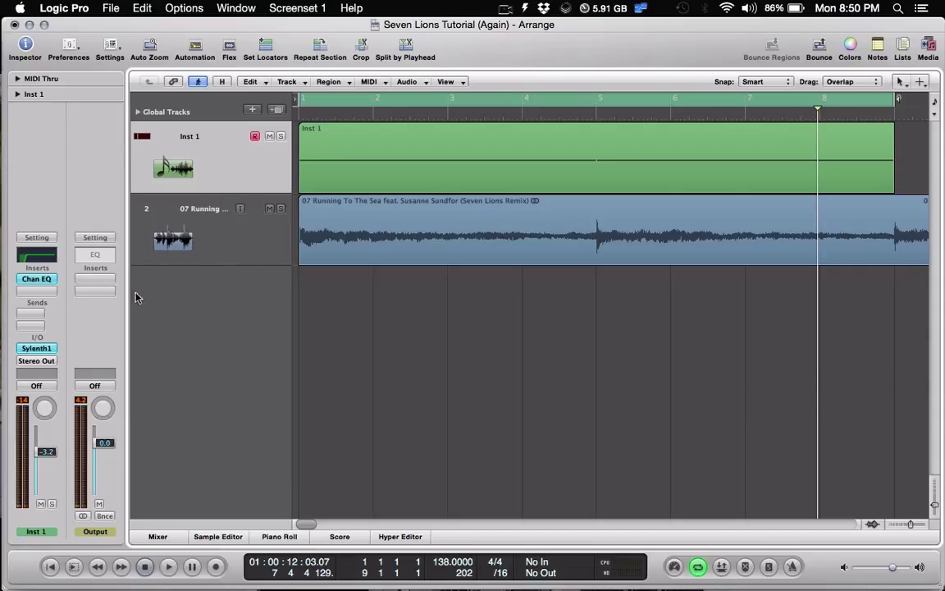
# Open the Sylenth1 instrument on the Inst 1 track and compare the oscillator sections of Part A and Part B
pyautogui.click(52, 348)
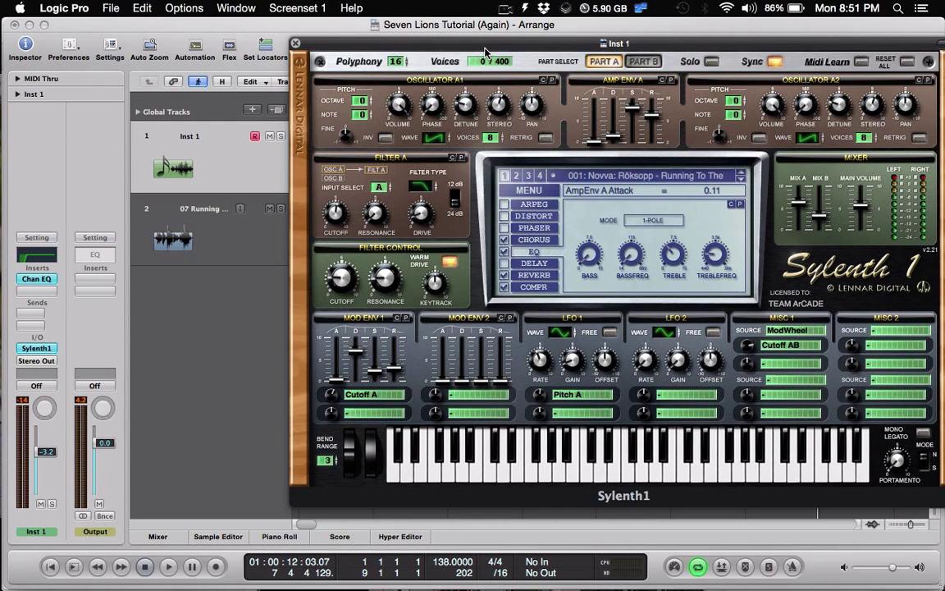
pyautogui.moveTo(486, 50)
pyautogui.mouseDown()
pyautogui.moveTo(455, 51)
pyautogui.moveTo(483, 51)
pyautogui.moveTo(464, 54)
pyautogui.moveTo(470, 60)
pyautogui.mouseUp()
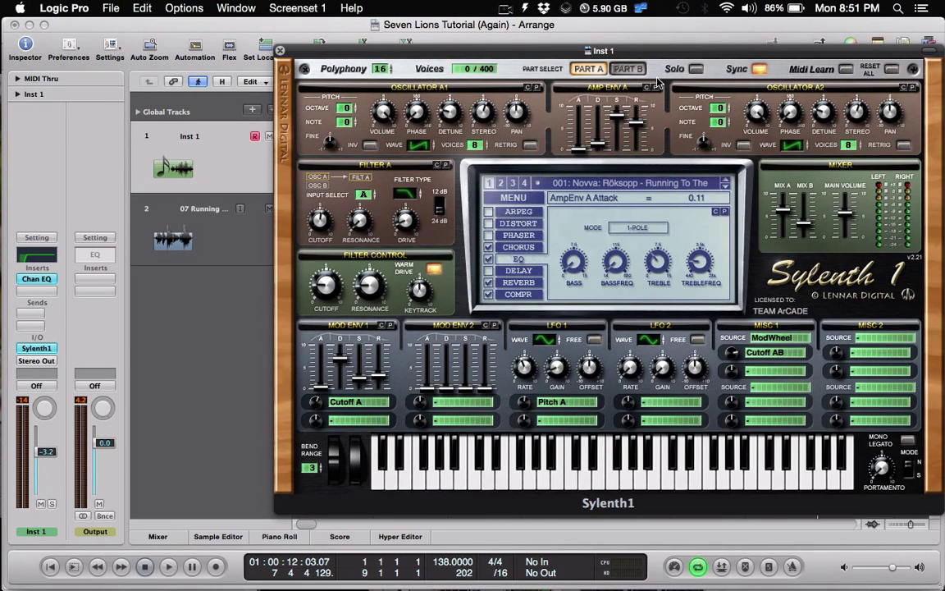
pyautogui.click(625, 70)
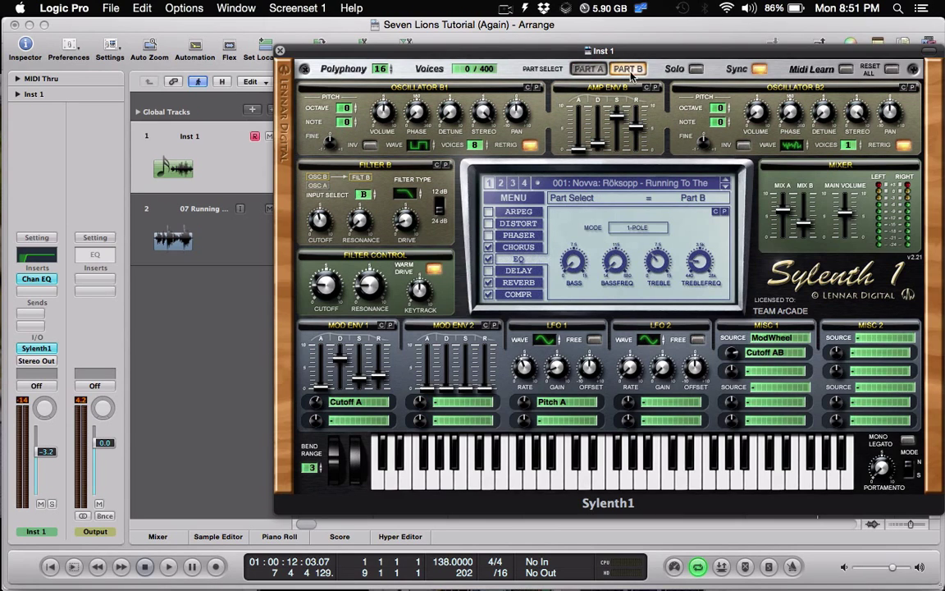
pyautogui.click(587, 72)
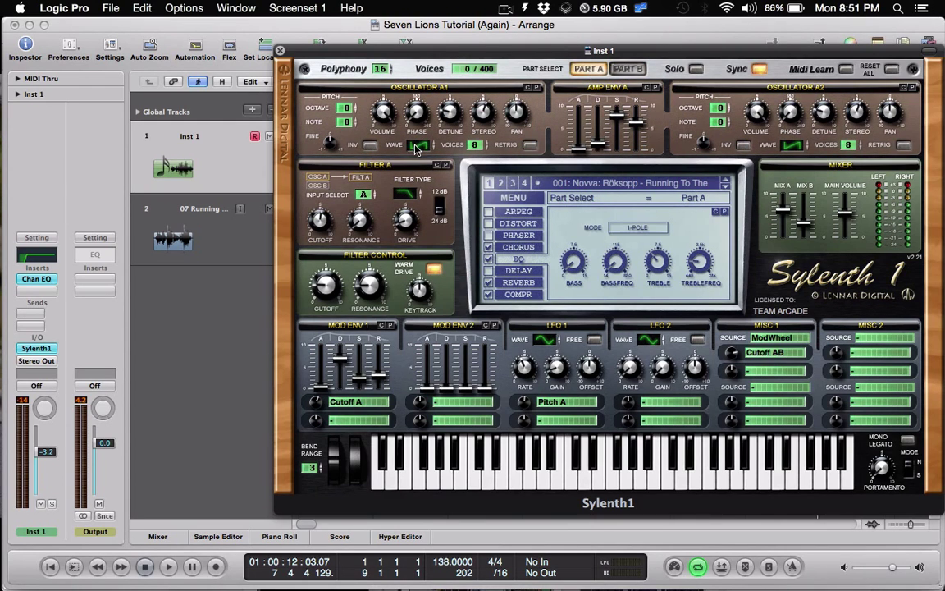
pyautogui.click(634, 71)
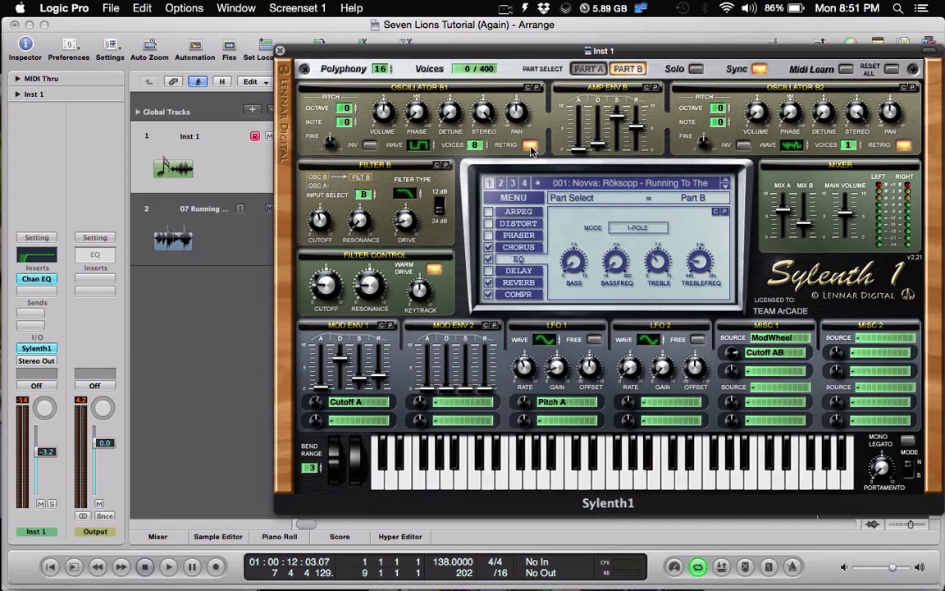
pyautogui.click(541, 69)
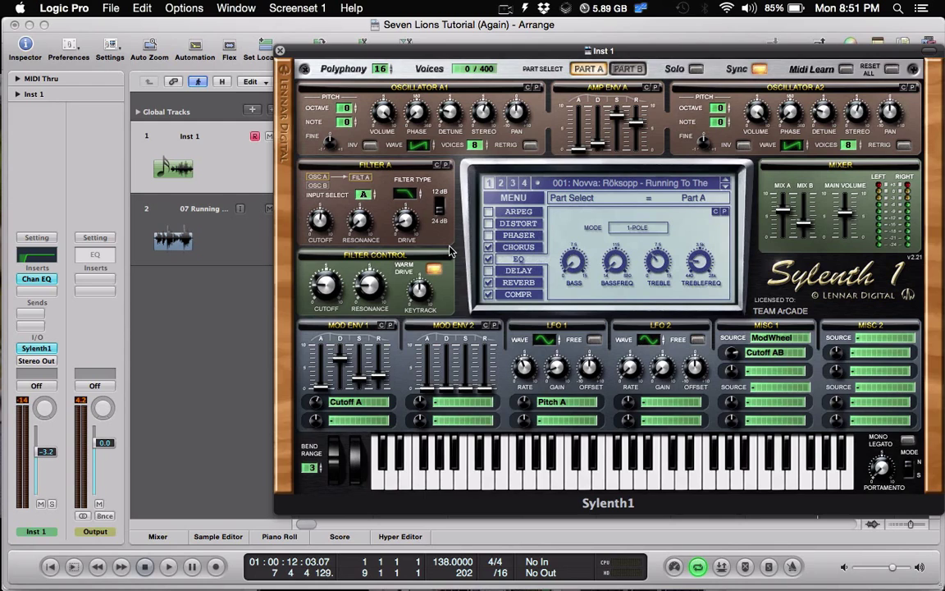
# Look through the synth's Chorus, Reverb and EQ effect pages
pyautogui.click(527, 247)
pyautogui.click(525, 282)
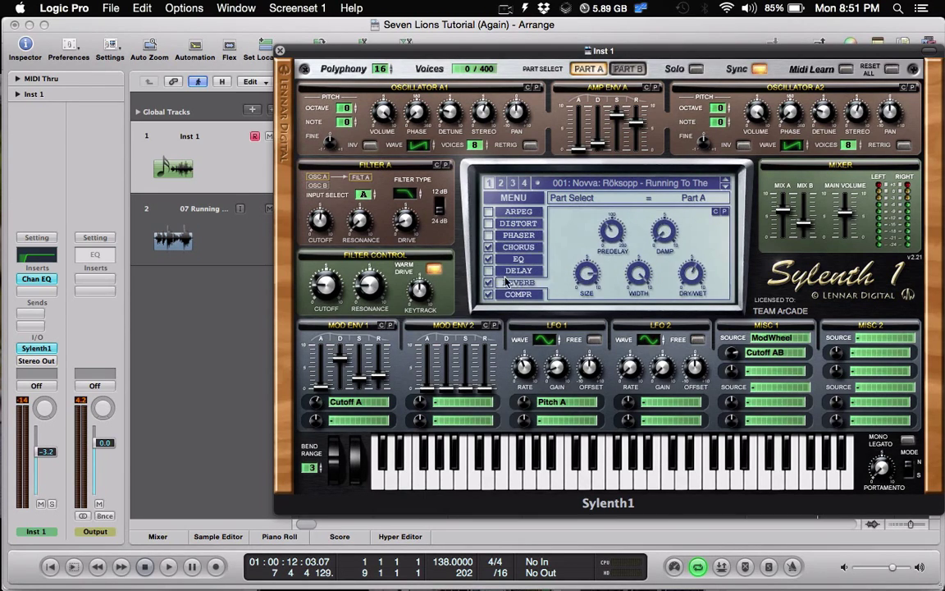
pyautogui.click(519, 258)
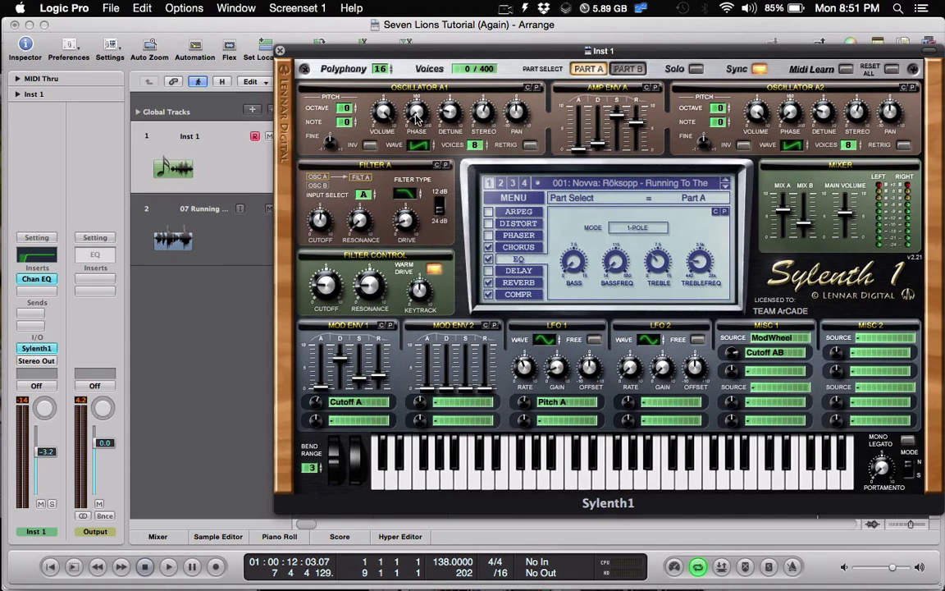
# Read out the detune, stereo and pan settings of Oscillator A1
pyautogui.click(457, 119)
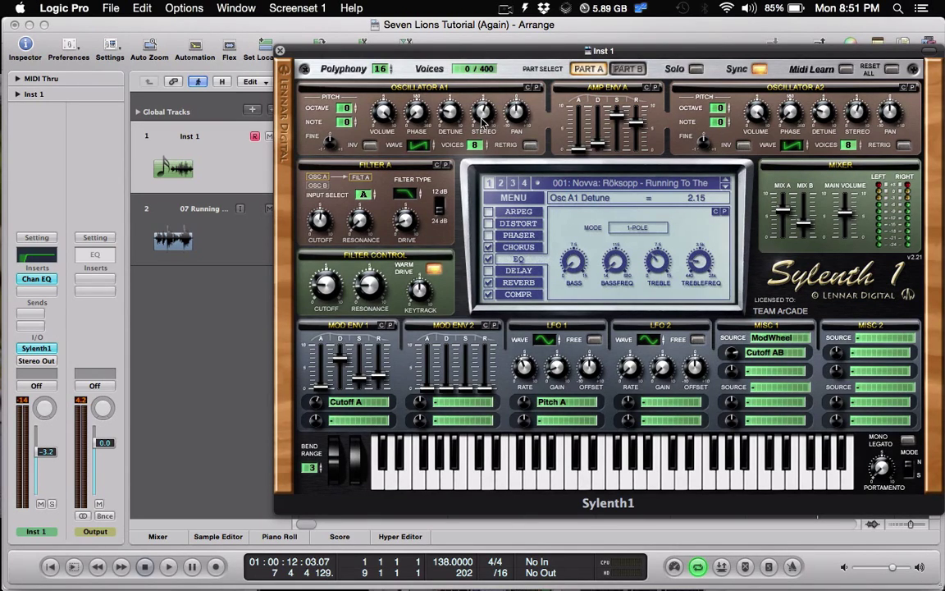
pyautogui.click(484, 115)
pyautogui.click(514, 113)
# Read out the attack, decay, sustain and release settings of Amp Env A
pyautogui.click(577, 152)
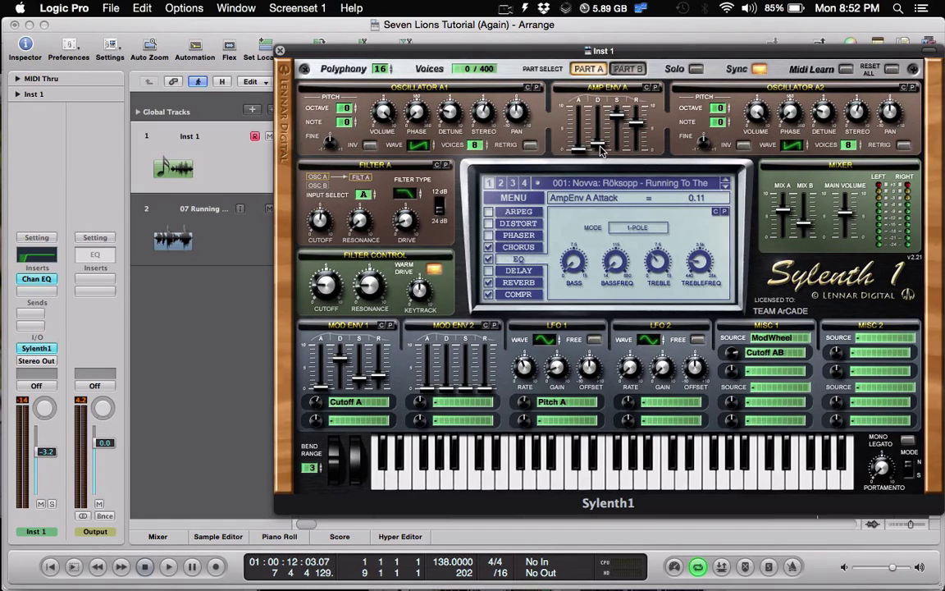
pyautogui.click(602, 147)
pyautogui.click(617, 116)
pyautogui.click(634, 124)
# Read out the cutoff, resonance and drive settings of Filter A
pyautogui.click(324, 228)
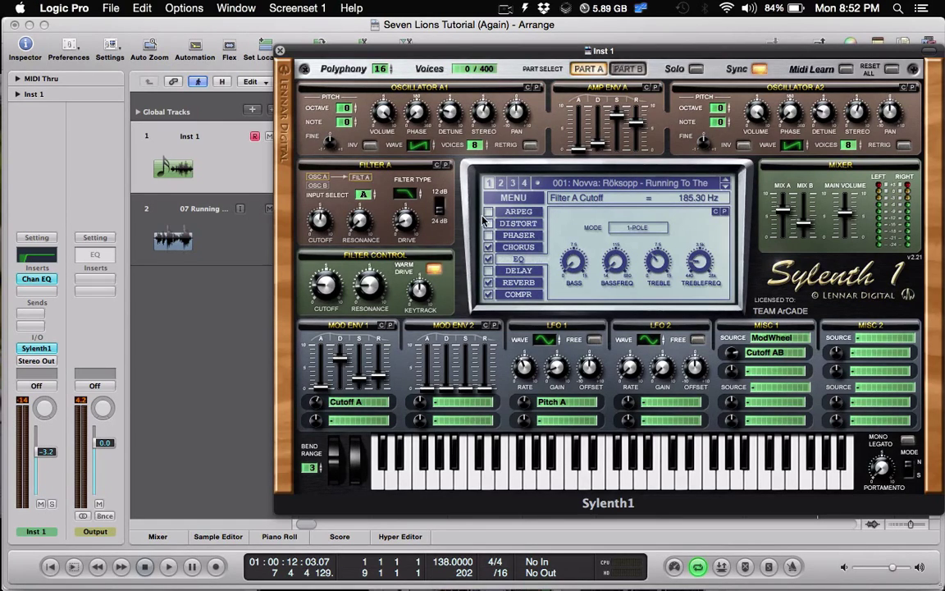
pyautogui.click(364, 224)
pyautogui.click(411, 235)
# Show Part B, check the Oscillator B1 waveform and Filter B drive, and compare its settings with Part A
pyautogui.click(629, 69)
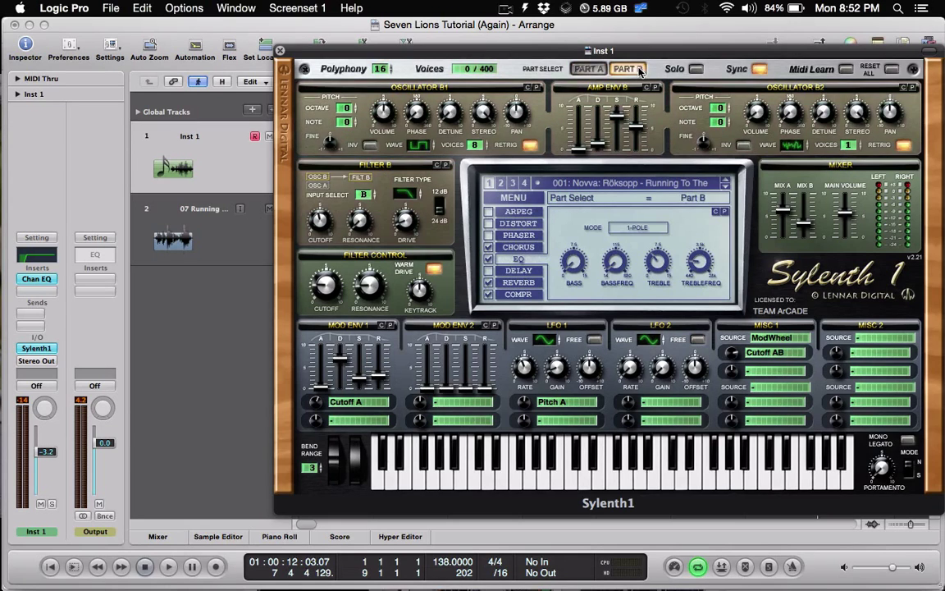
pyautogui.click(419, 147)
pyautogui.click(419, 147)
pyautogui.click(405, 219)
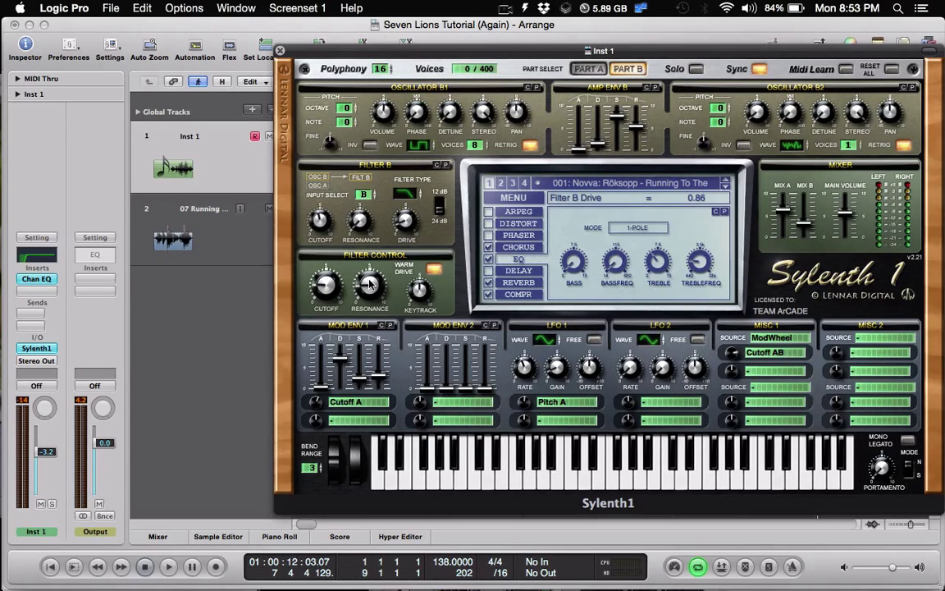
pyautogui.click(589, 70)
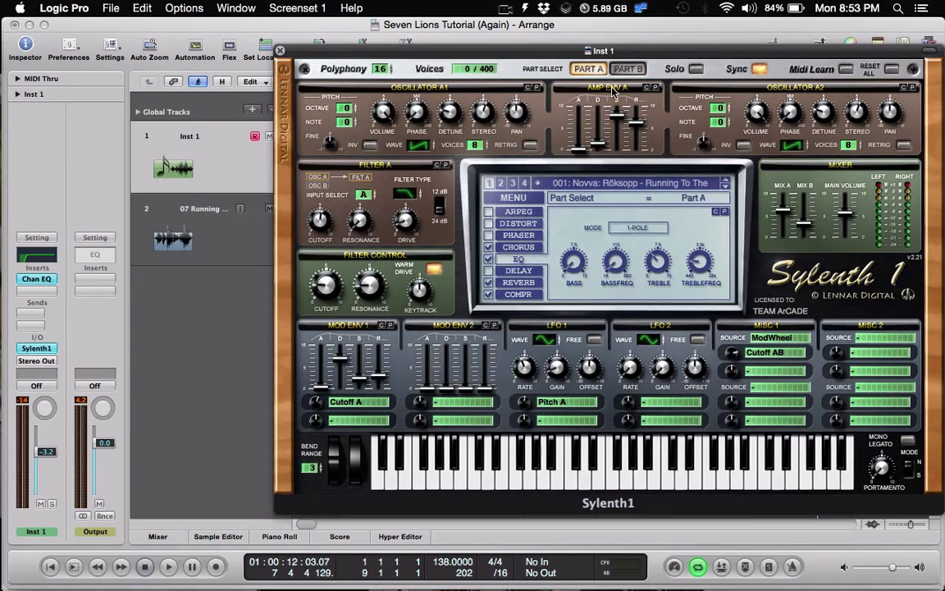
pyautogui.click(627, 69)
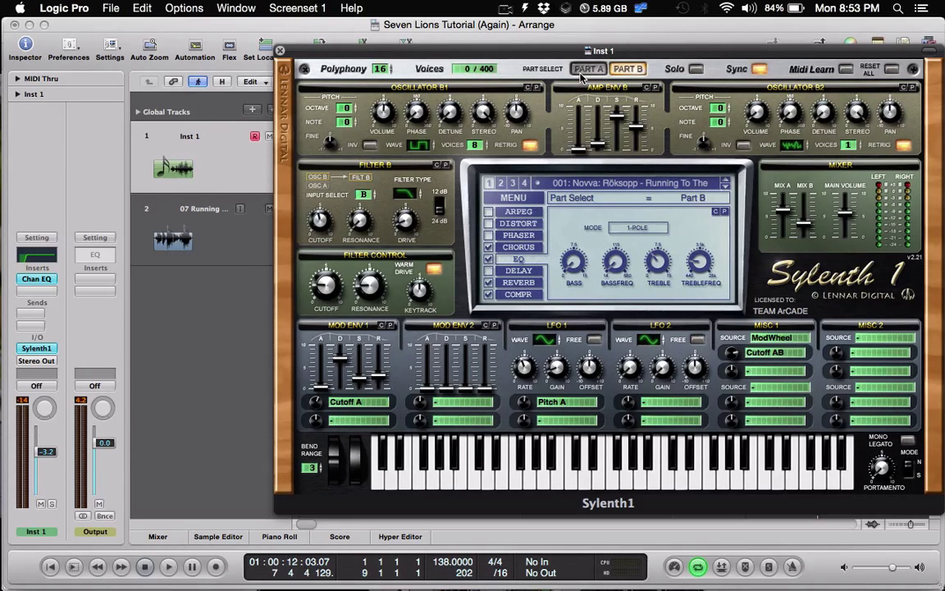
# Read out Mod Env 1's Cutoff A modulation amount and its attack, decay, sustain and release settings
pyautogui.click(318, 406)
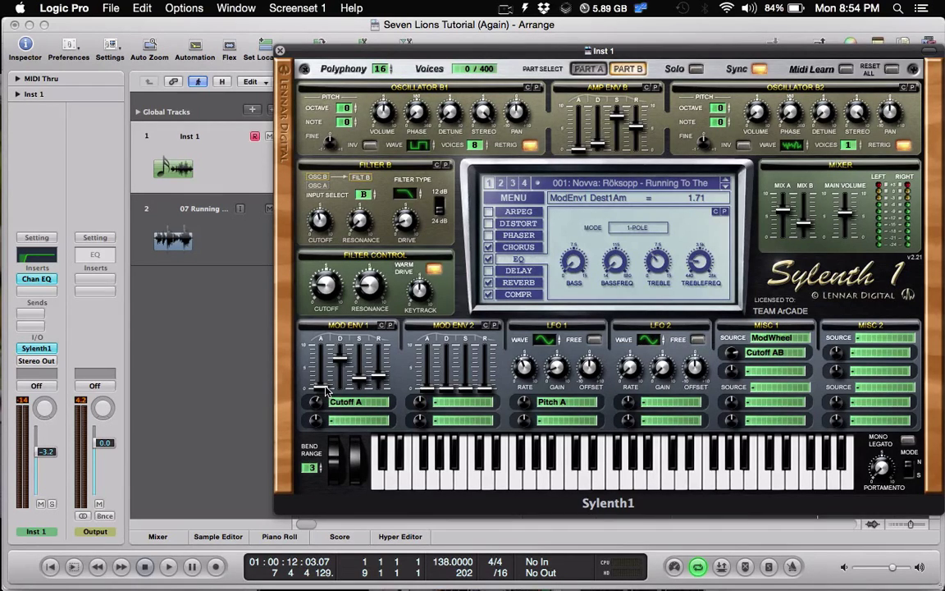
pyautogui.click(342, 369)
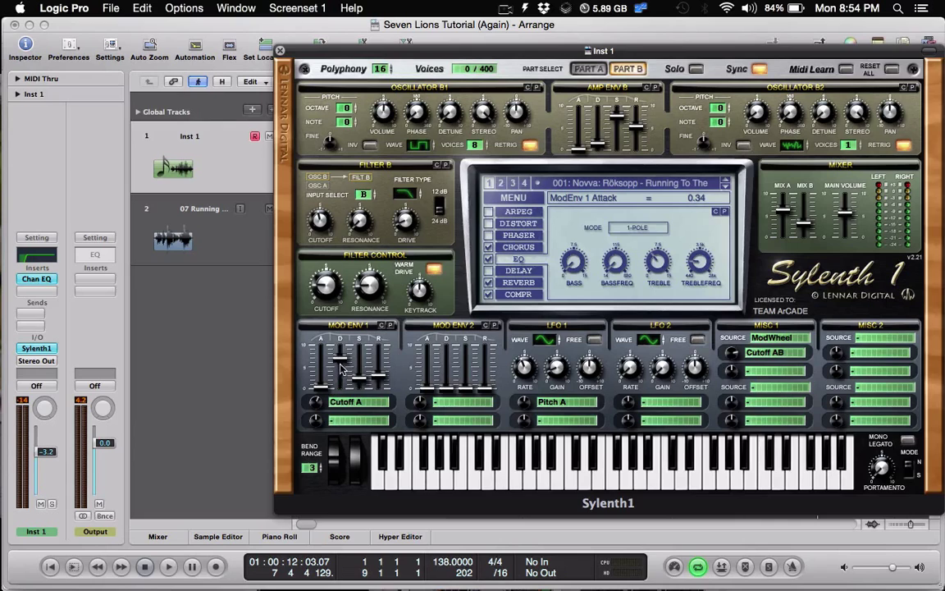
pyautogui.click(340, 362)
pyautogui.click(361, 383)
pyautogui.click(379, 379)
# Review LFO 1's Pitch A destination, rate, gain and offset, and the mod wheel's Cutoff AB destination in Misc 1
pyautogui.click(545, 406)
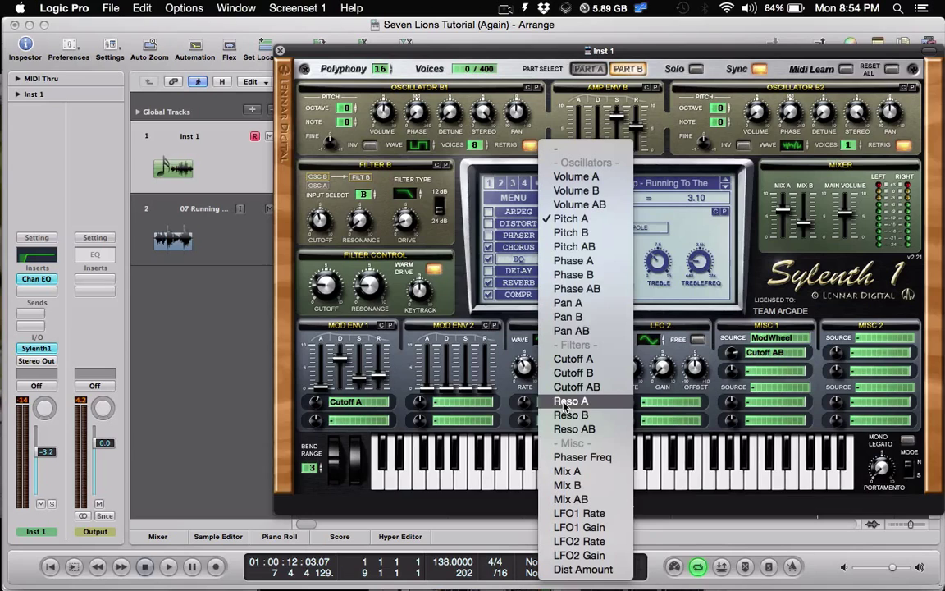
pyautogui.click(592, 220)
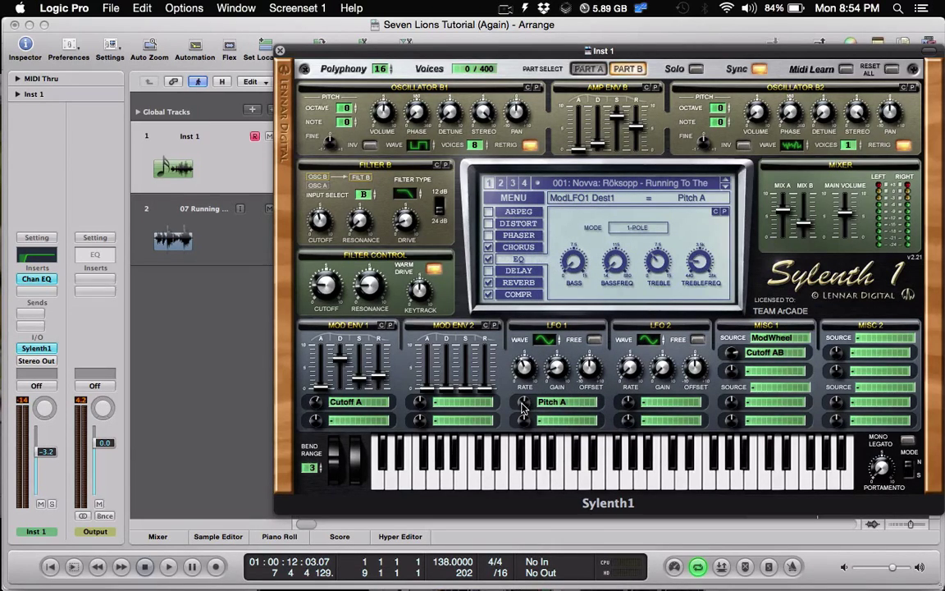
pyautogui.moveTo(522, 408)
pyautogui.moveTo(526, 370)
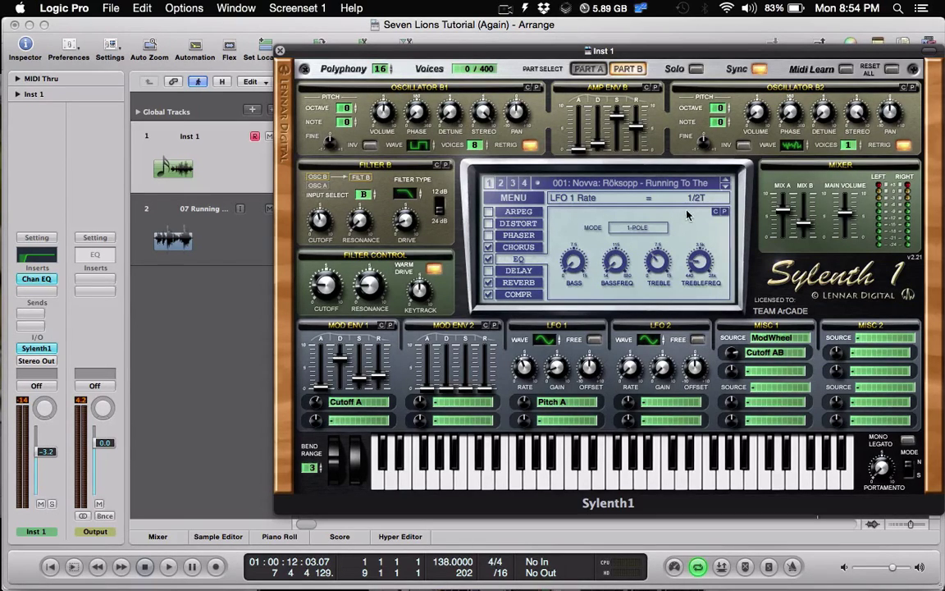
pyautogui.click(561, 374)
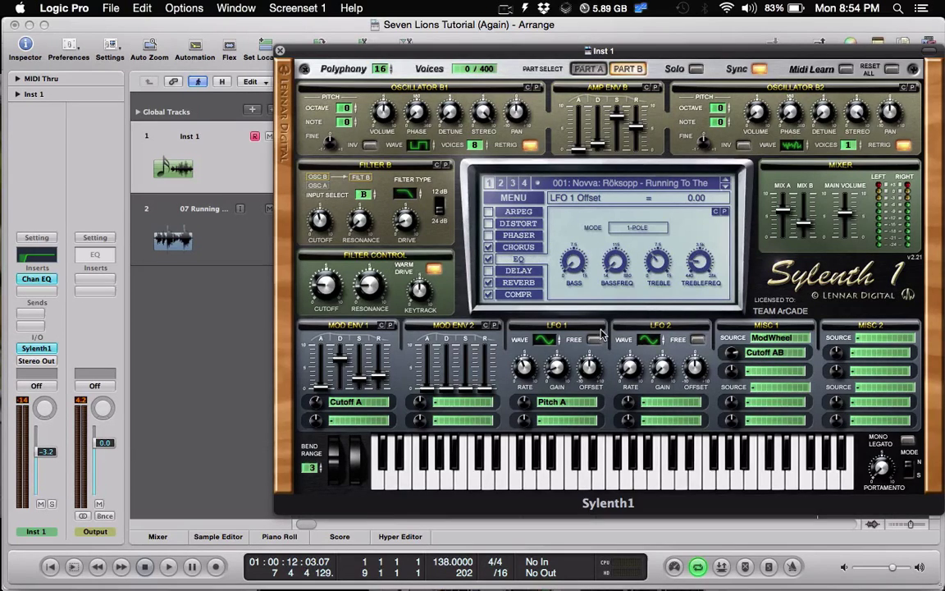
pyautogui.click(779, 355)
pyautogui.click(776, 387)
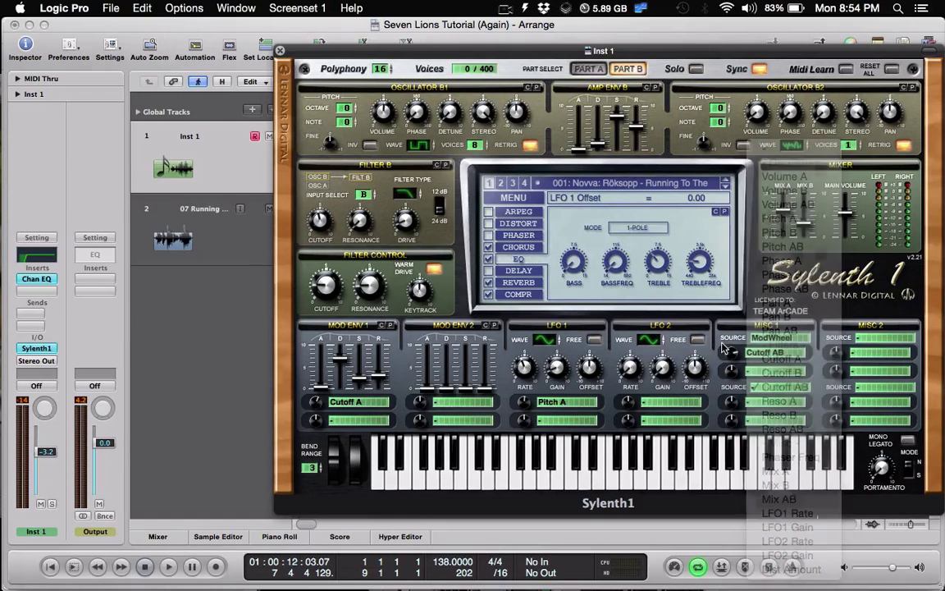
# Show the Chorus effect and read out its delay, rate, depth, feedback and dry/wet settings
pyautogui.click(488, 247)
pyautogui.click(518, 248)
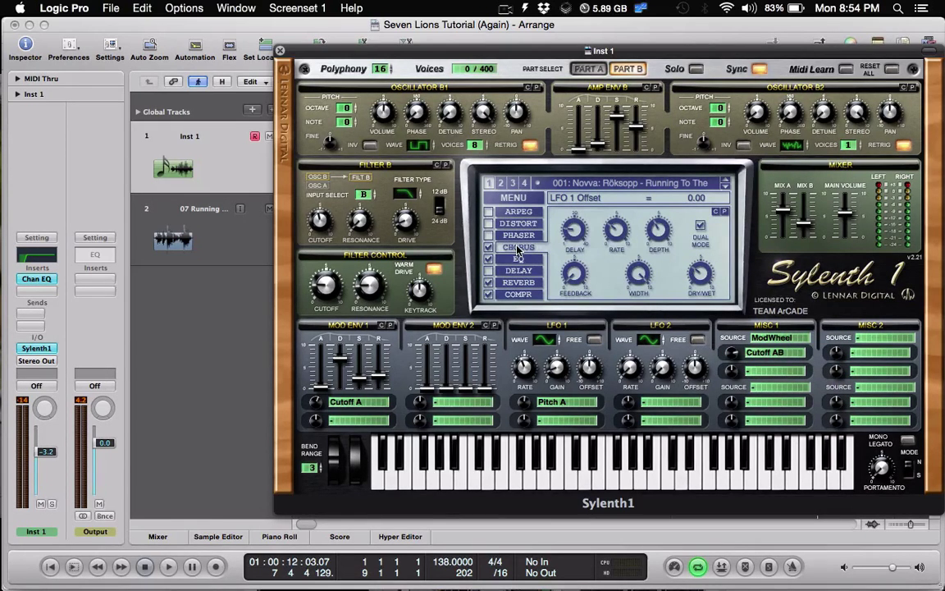
pyautogui.click(580, 235)
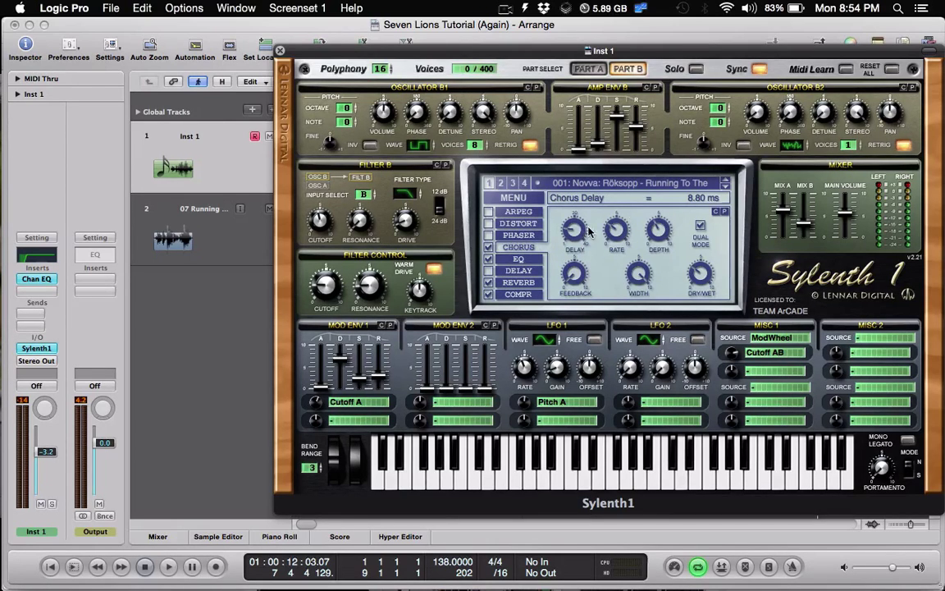
pyautogui.click(615, 229)
pyautogui.click(659, 232)
pyautogui.click(575, 274)
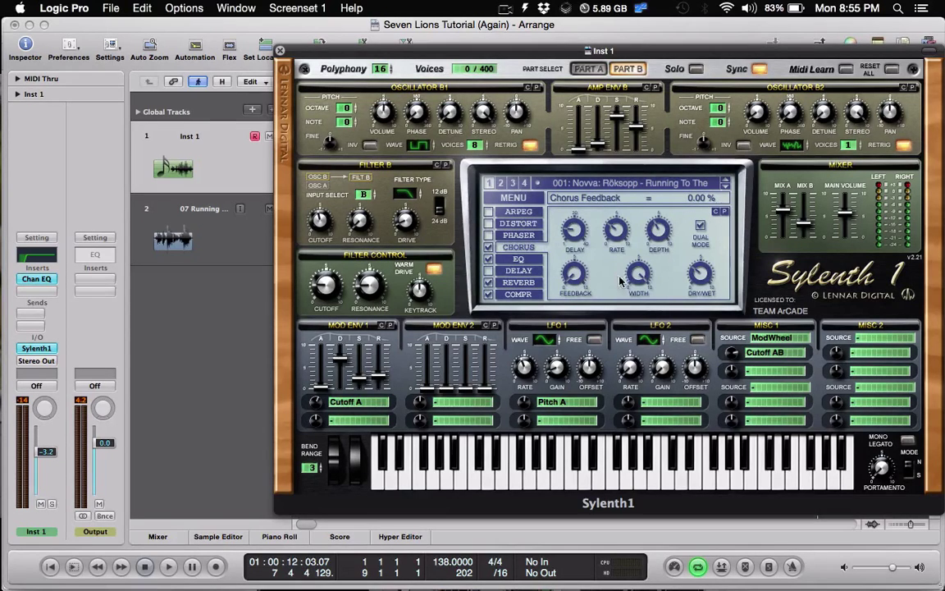
pyautogui.click(701, 276)
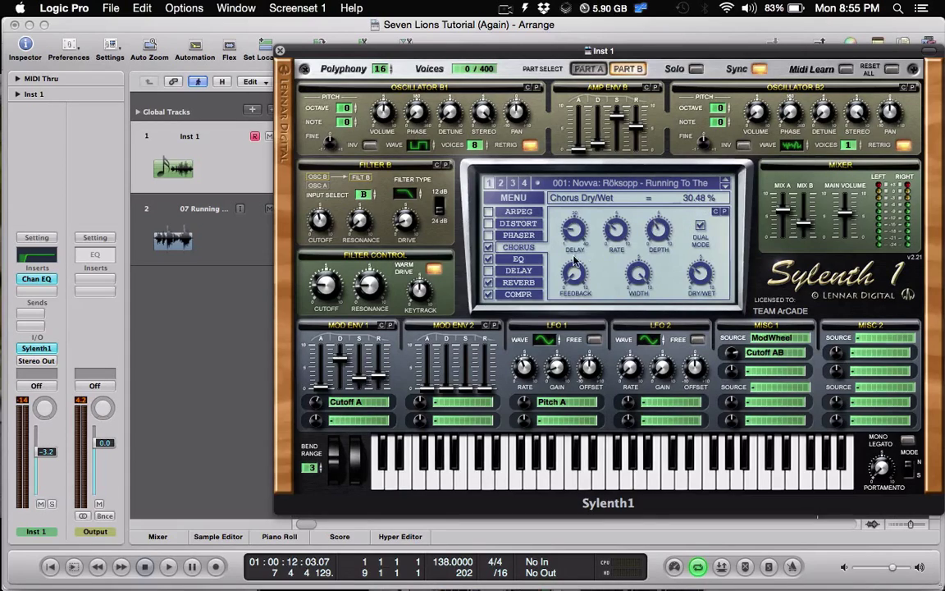
# Show the EQ effect and read out its bass frequency, treble and treble frequency settings
pyautogui.click(519, 258)
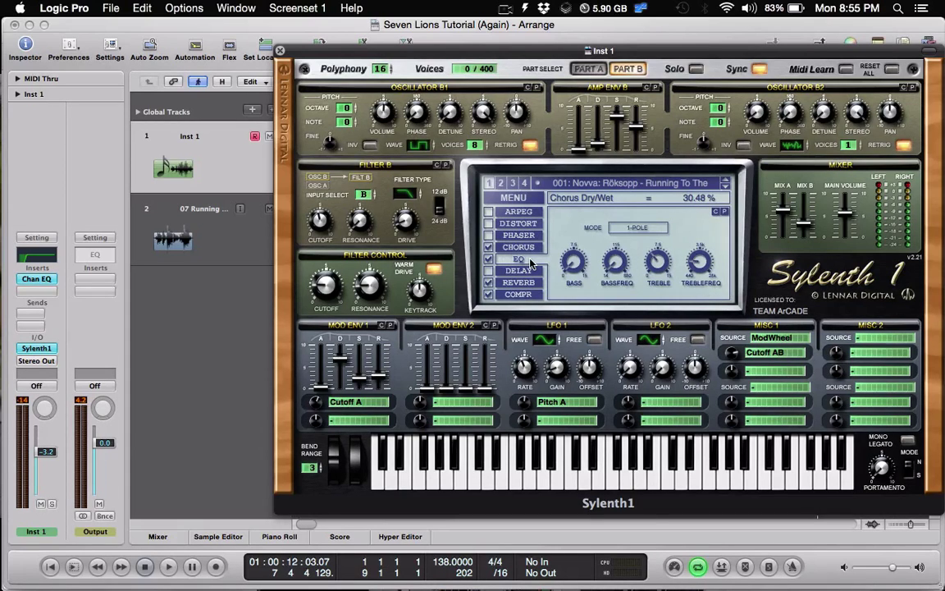
pyautogui.click(618, 263)
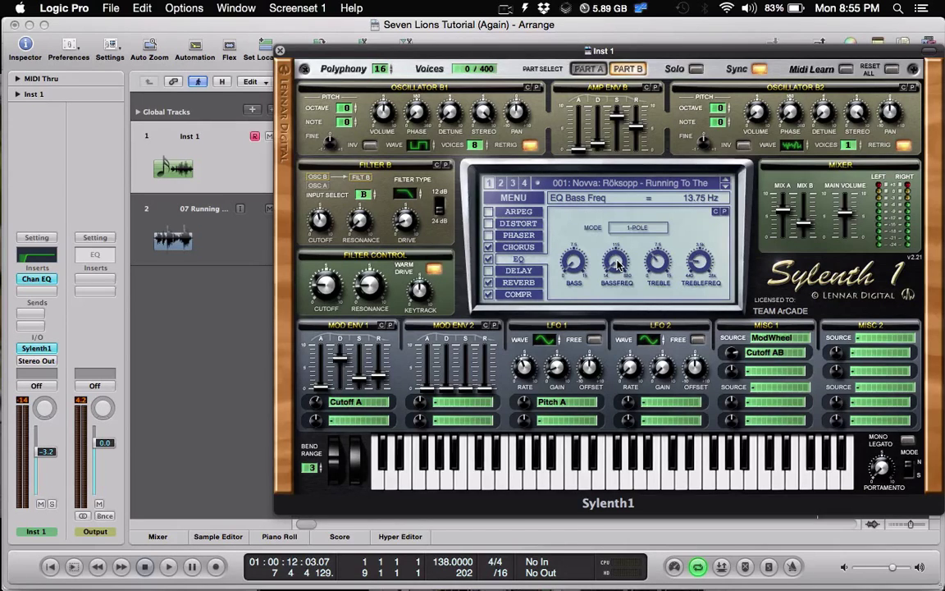
pyautogui.click(660, 264)
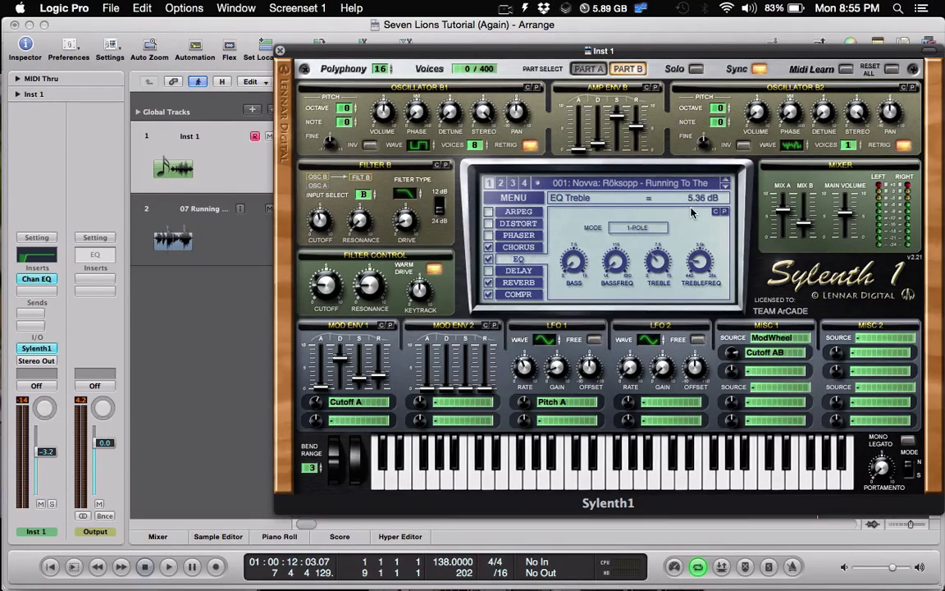
pyautogui.click(700, 263)
# Review the Reverb effect's settings and the compressor's ratio, threshold, attack and release, and switch the synth back to Part A
pyautogui.click(518, 282)
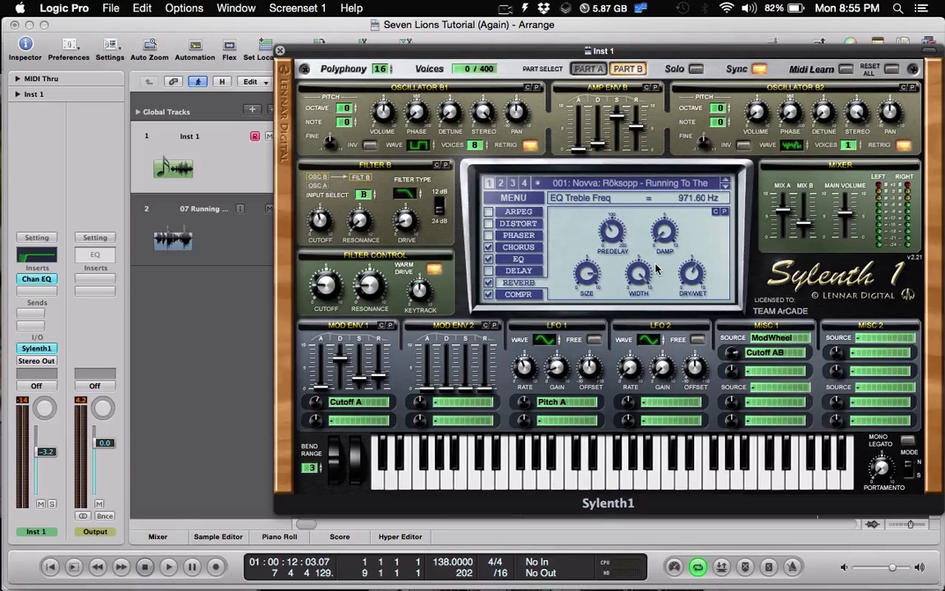
pyautogui.click(509, 298)
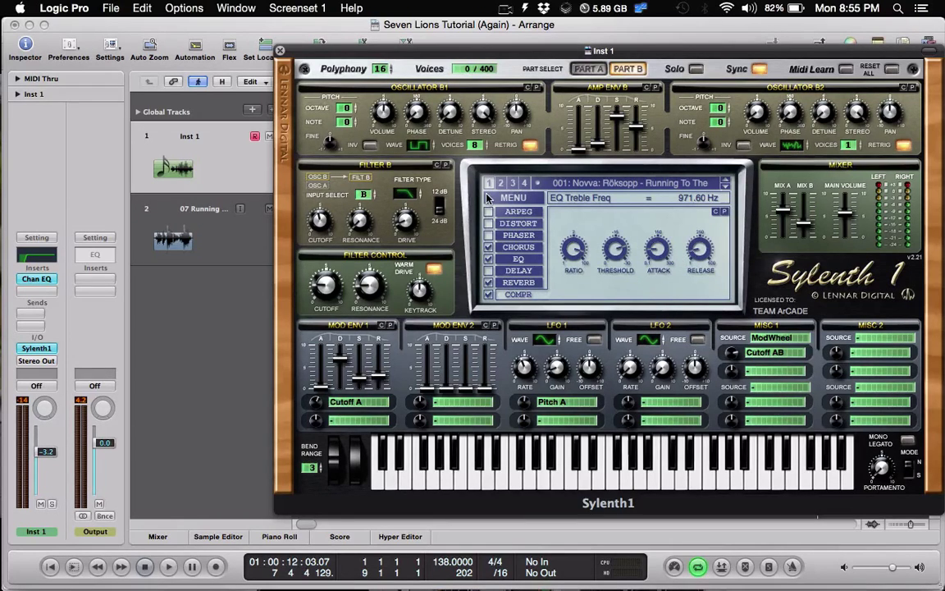
pyautogui.click(584, 69)
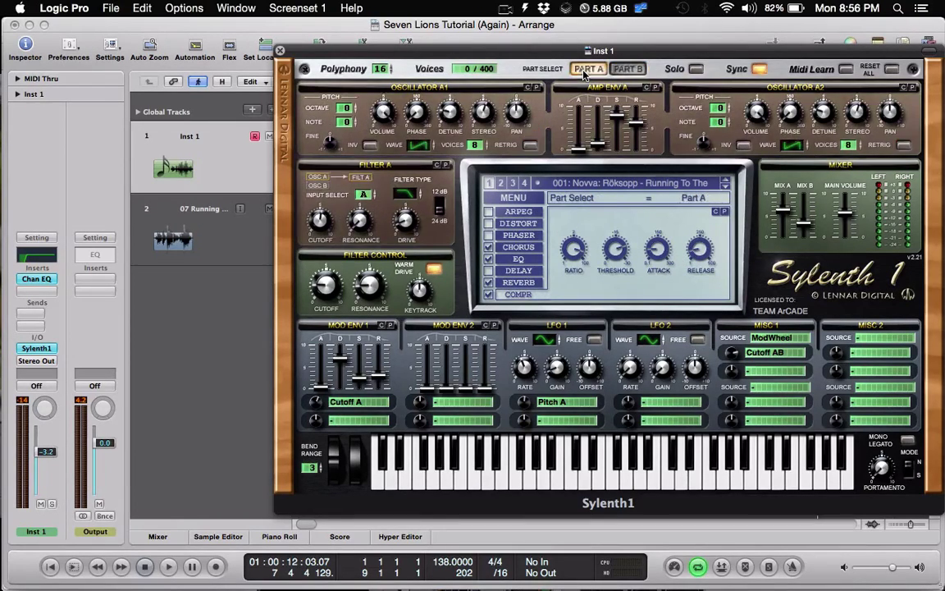
# Inspect the Channel EQ's low-cut band on the Inst 1 channel, and close both the EQ and the Sylenth1 window
pyautogui.moveTo(449, 48); pyautogui.dragTo(380, 77)
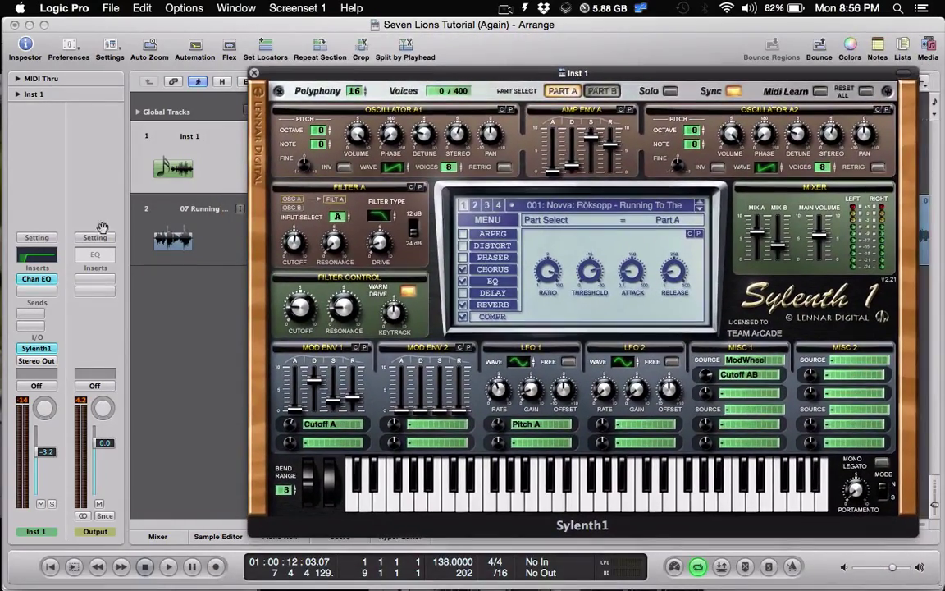
pyautogui.click(37, 279)
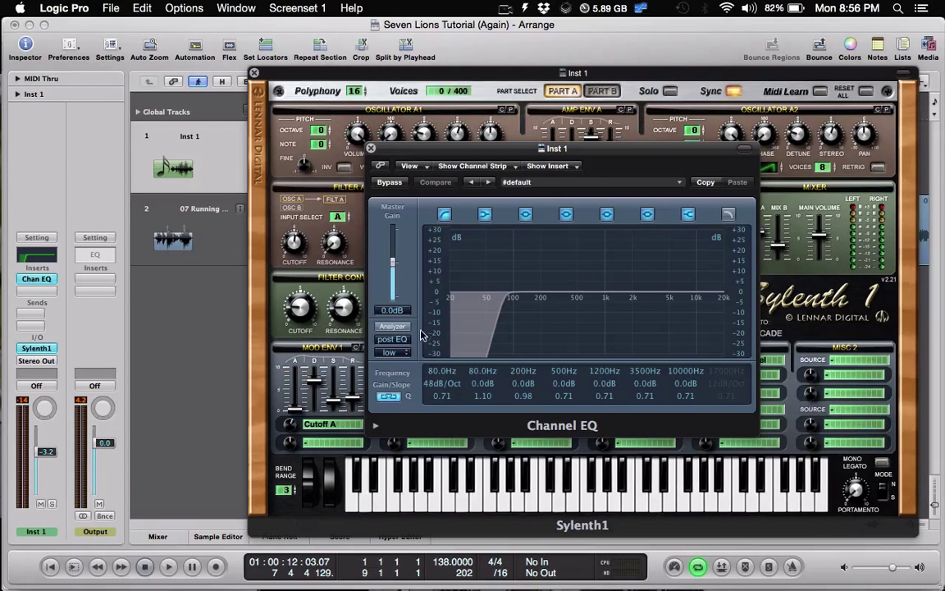
pyautogui.click(371, 148)
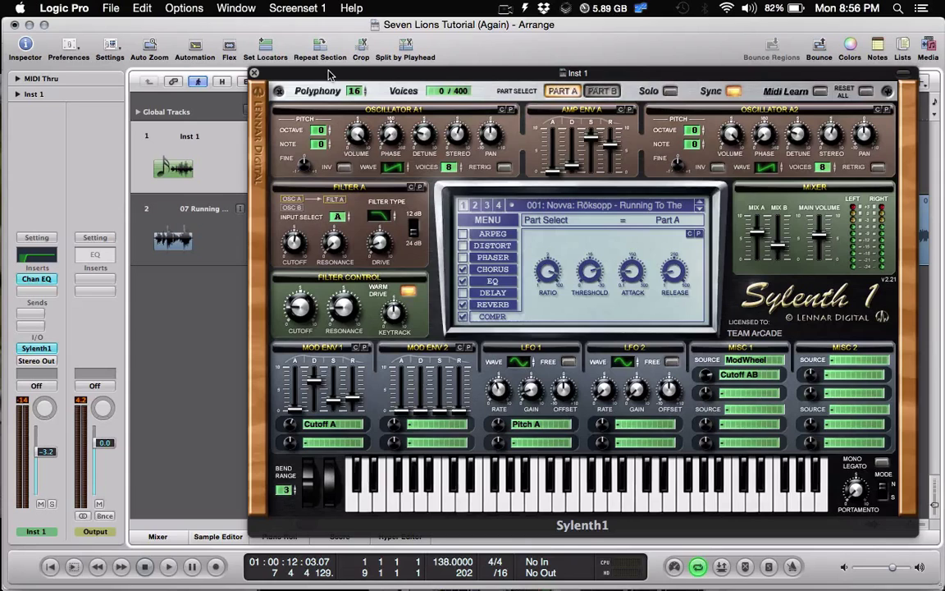
pyautogui.click(254, 73)
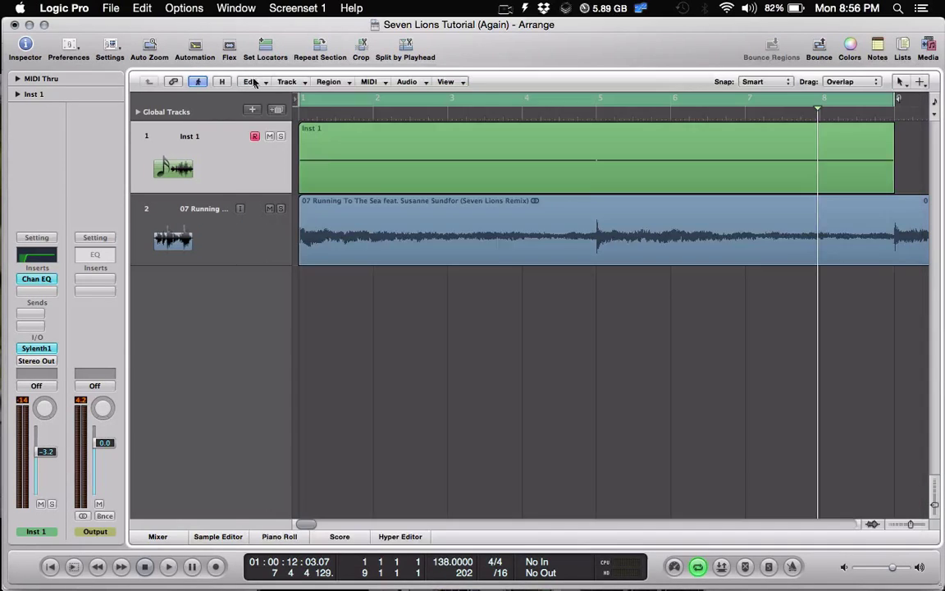
# Play the Inst 1 track soloed from the start of the song and examine its region's notes in the Piano Roll
pyautogui.click(281, 137)
pyautogui.press('Return')
pyautogui.press('space')
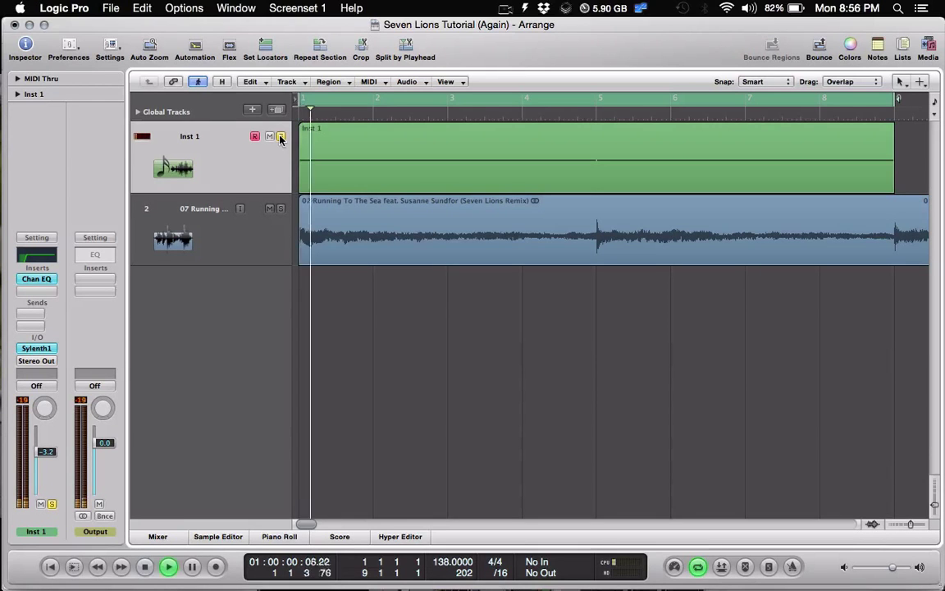
pyautogui.doubleClick(373, 154)
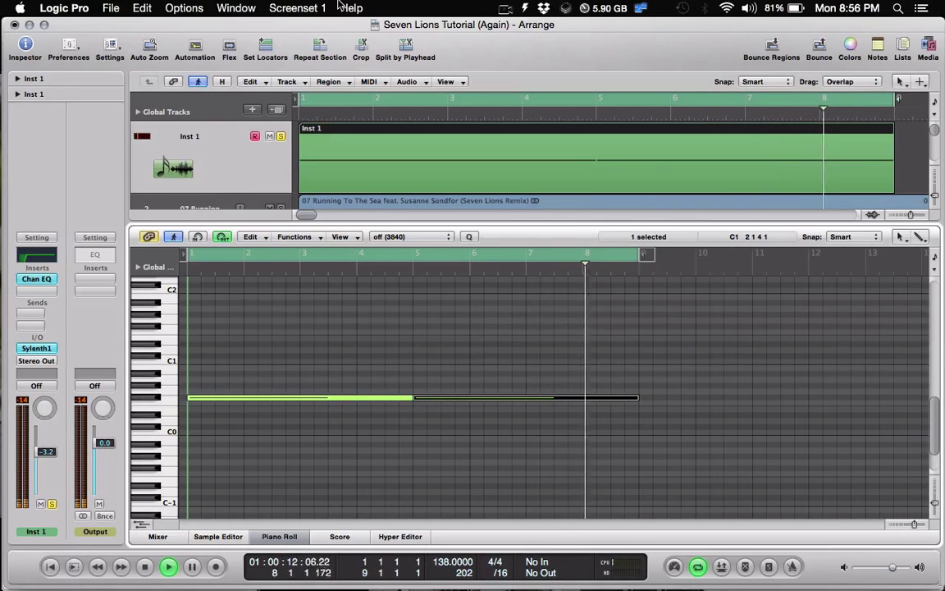
pyautogui.press('p')
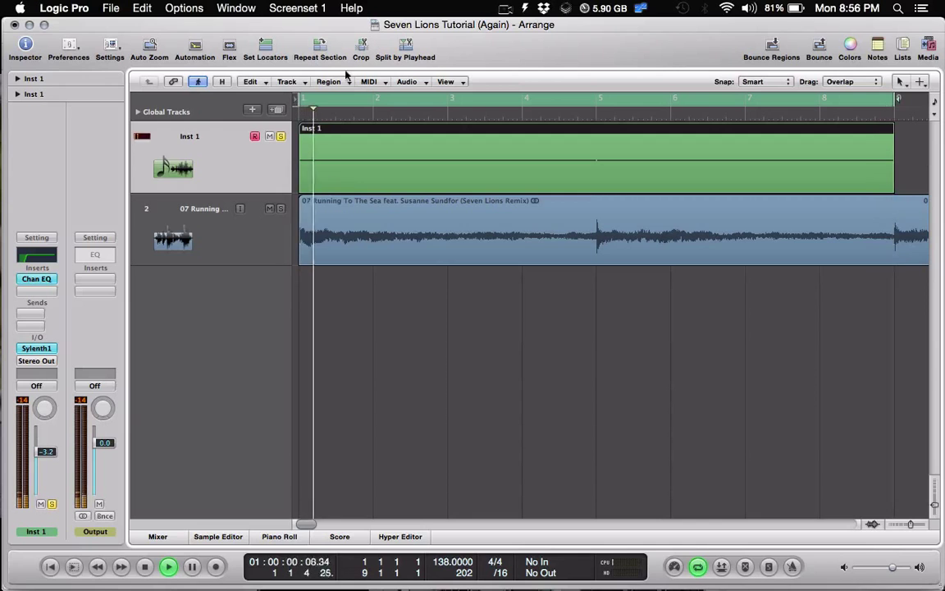
# Solo the original remix's audio track alongside Inst 1 for comparison, and clear the solo on both tracks
pyautogui.click(281, 208)
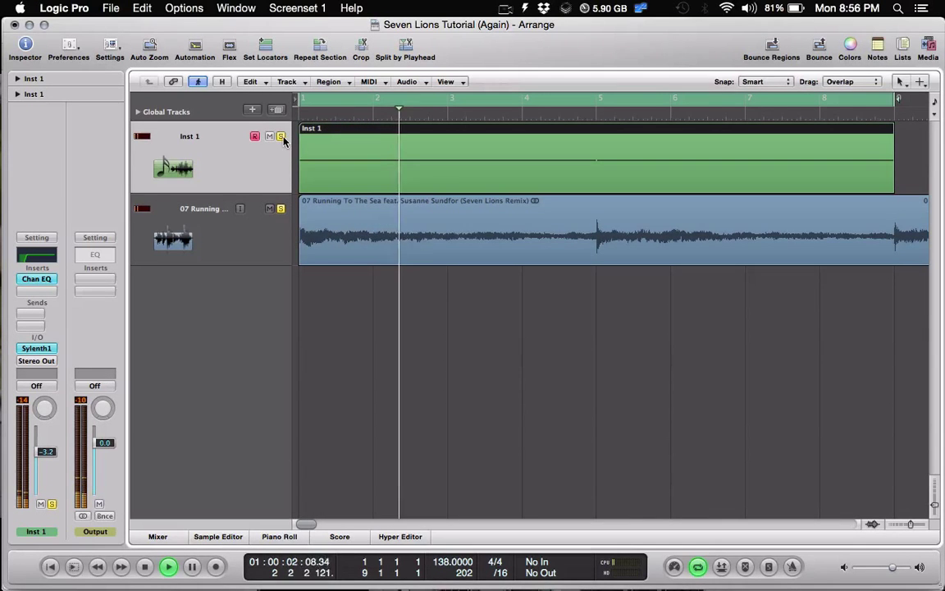
pyautogui.moveTo(280, 136); pyautogui.dragTo(281, 302)
pyautogui.hotkey('ctrl', 'Left')
pyautogui.hotkey('ctrl', 'Left')
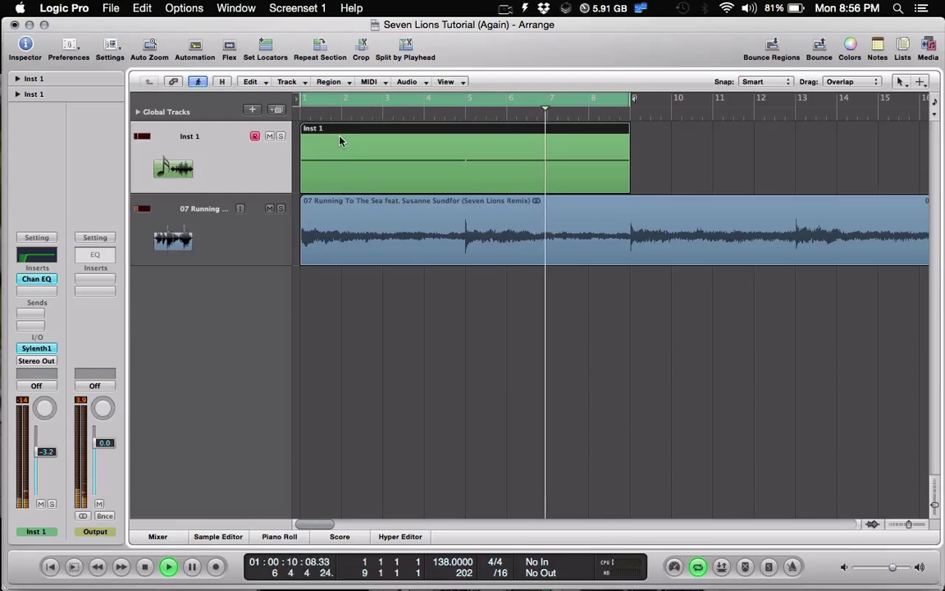
# Solo the Inst 1 track again and reopen its Sylenth1 instrument
pyautogui.click(281, 136)
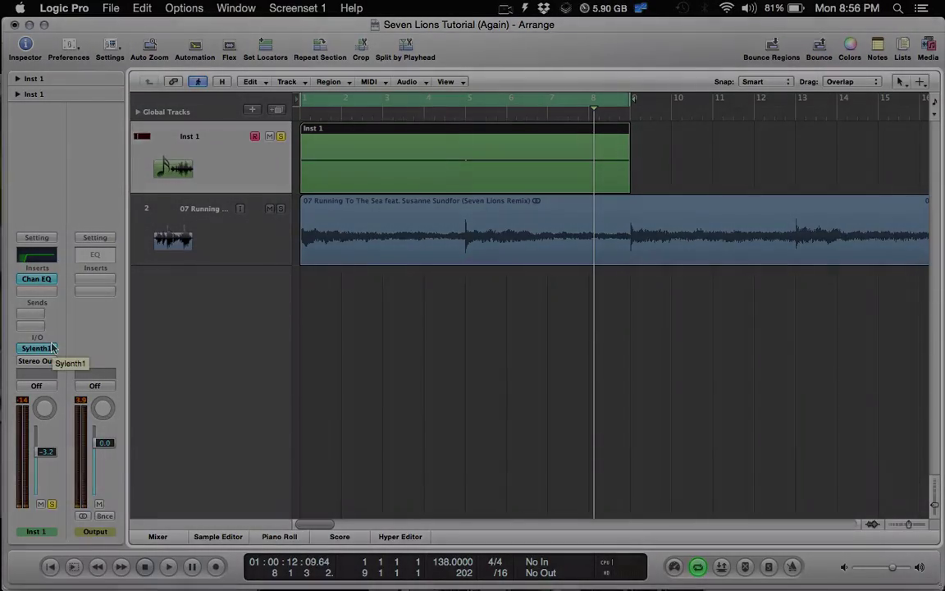
pyautogui.click(52, 348)
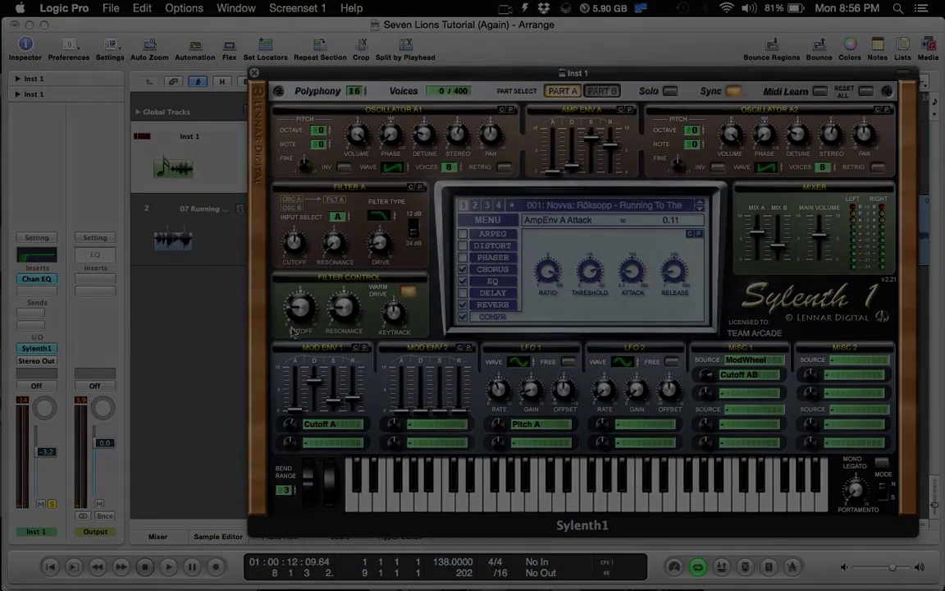